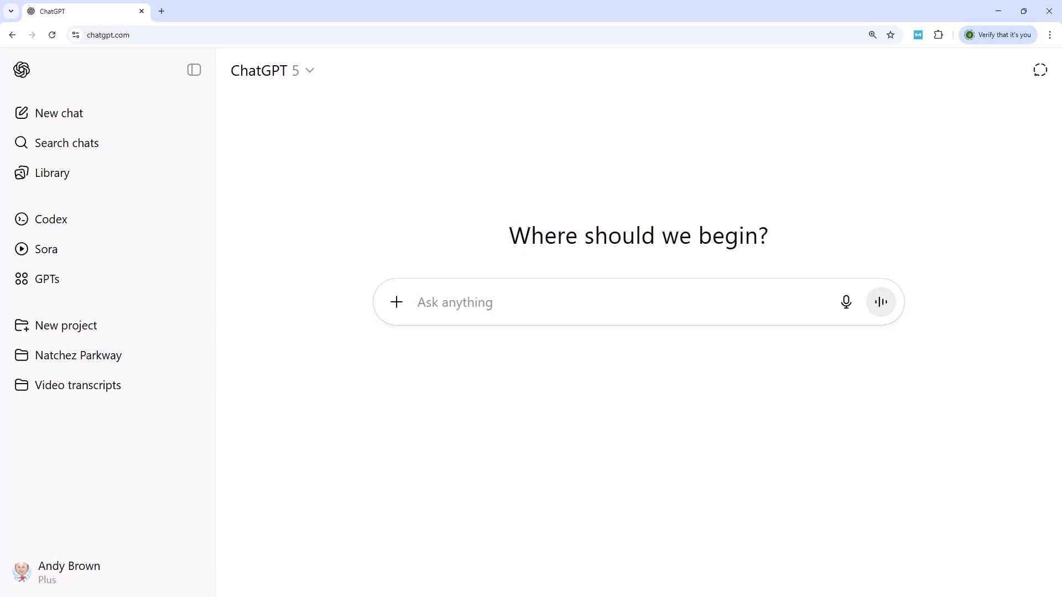
# Paste the prepared few-shot film reviews for Terminator: Dark Fate, The Day After Tomorrow and The Incredibles
pyautogui.hotkey('ctrl', 'v')
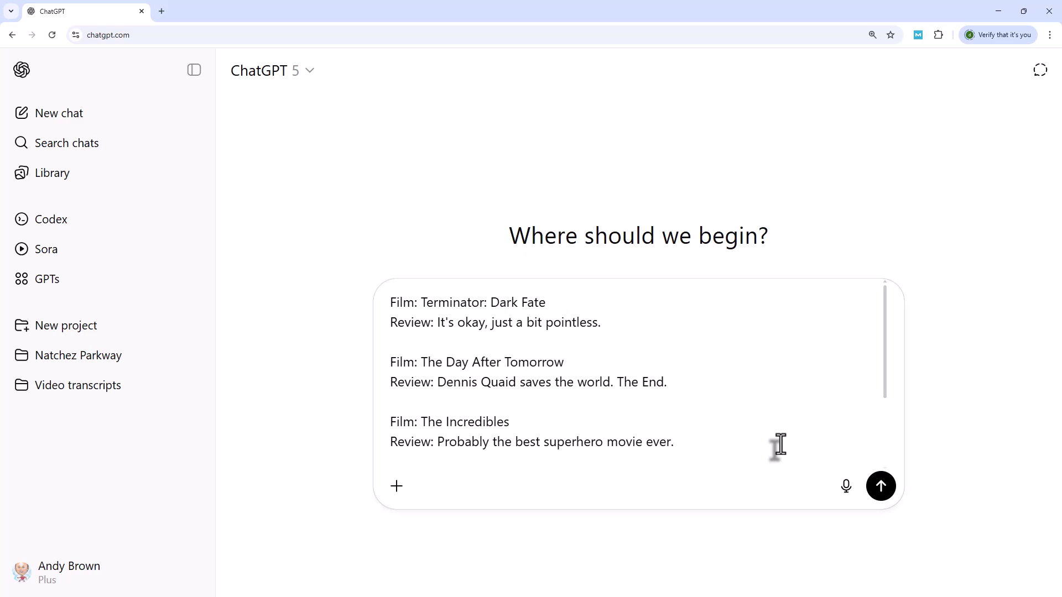
# Review the pasted prompt, highlighting the Hannibal title and its review sentence
pyautogui.scroll(-3, 779, 445)
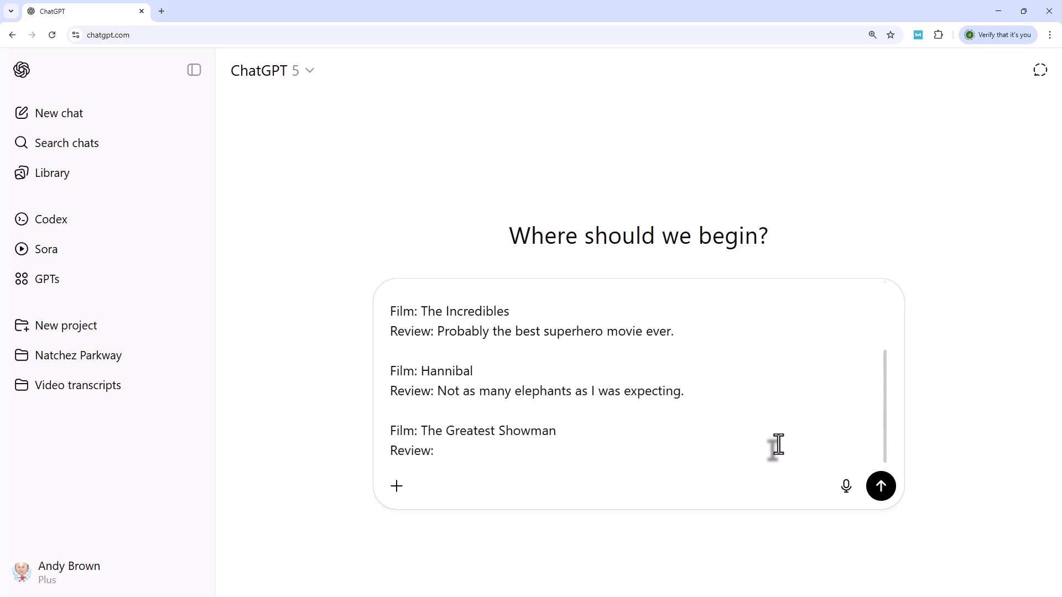
pyautogui.scroll(3, 778, 446)
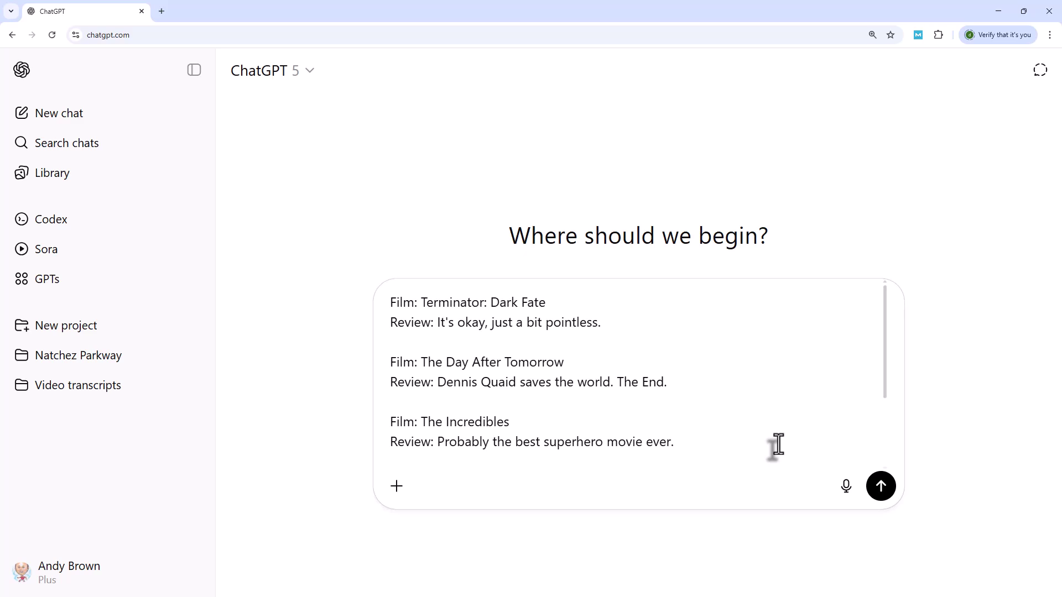
pyautogui.scroll(-1, 773, 441)
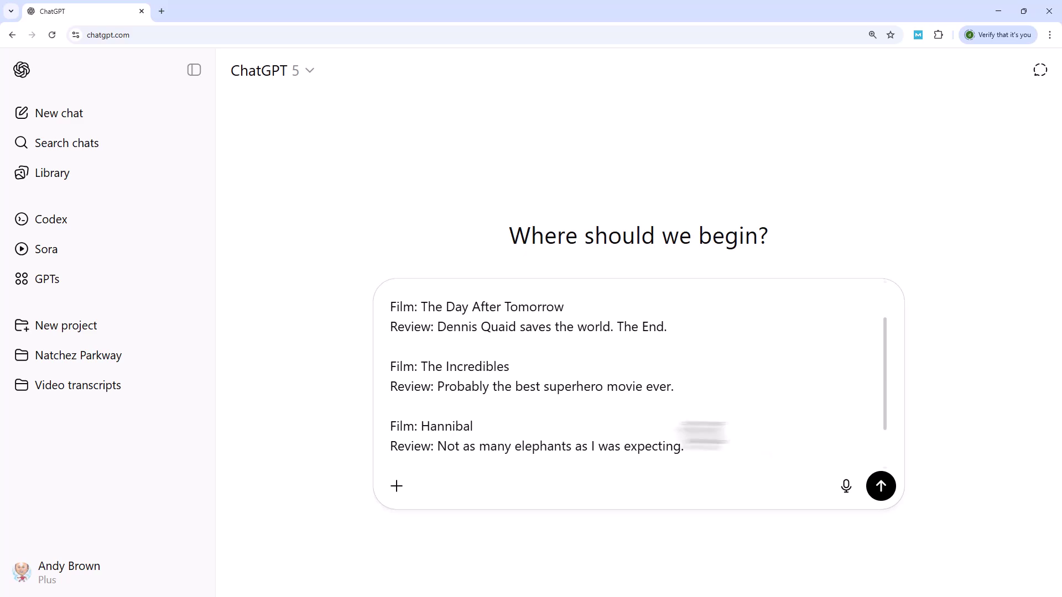
pyautogui.doubleClick(449, 427)
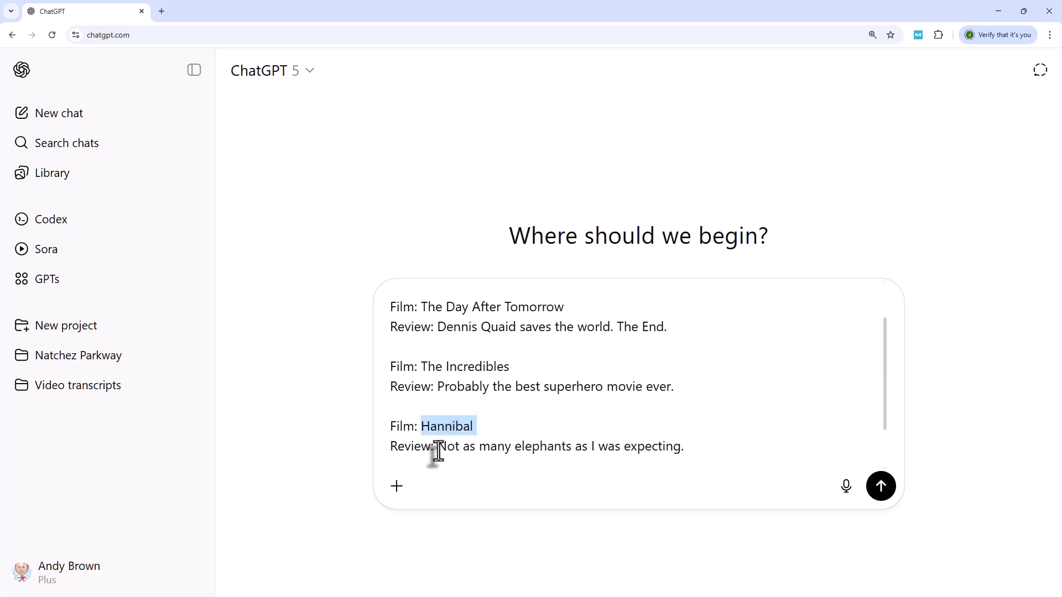
pyautogui.moveTo(437, 447); pyautogui.dragTo(835, 457)
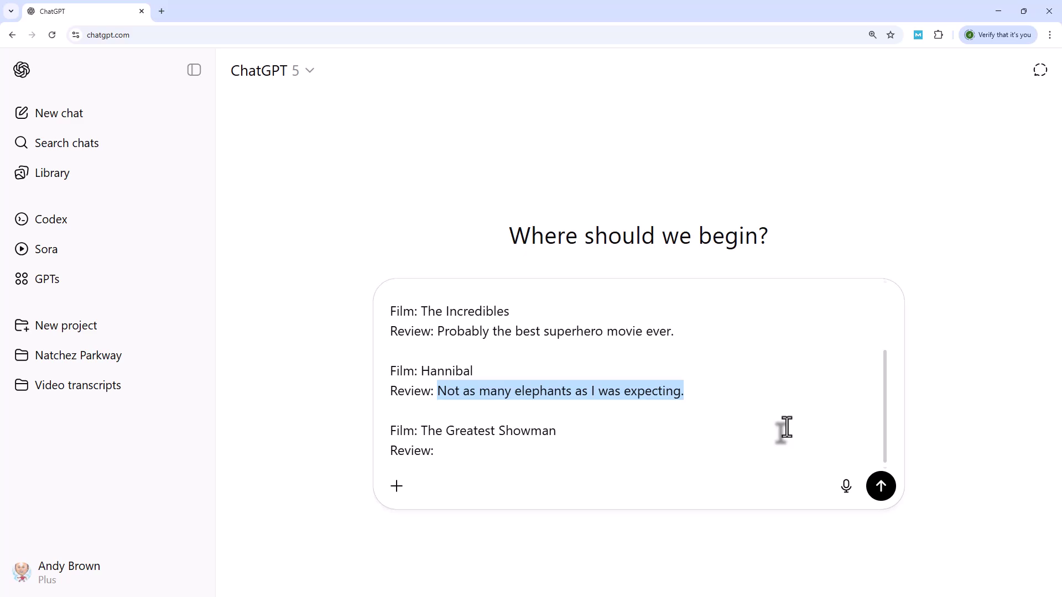
pyautogui.scroll(3, 787, 428)
pyautogui.click(743, 416)
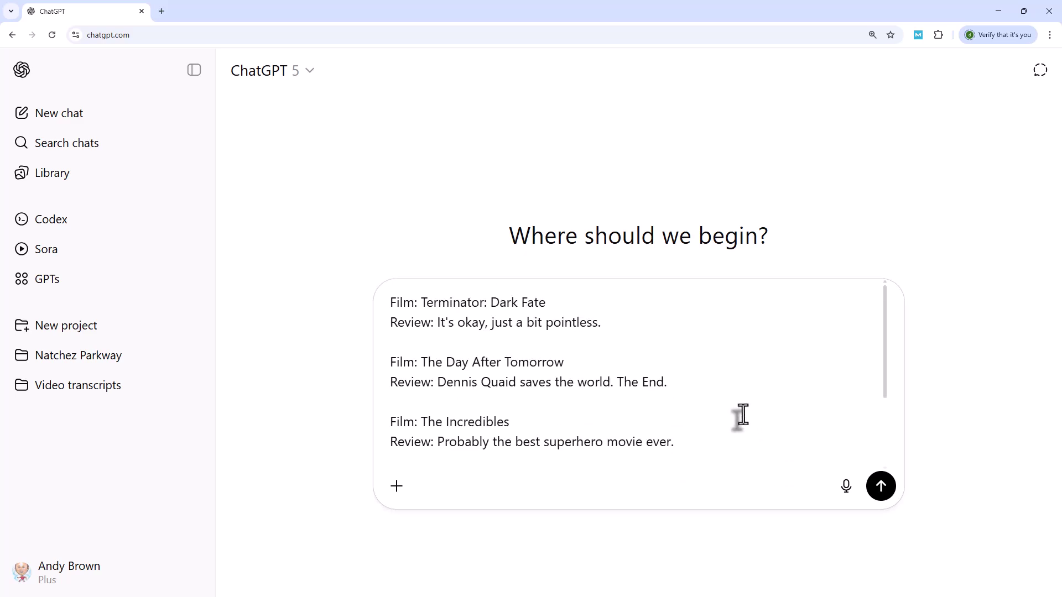
# Send the few-shot prompt ending with an empty Review line for The Greatest Showman
pyautogui.scroll(-1, 743, 416)
pyautogui.scroll(-1, 743, 416)
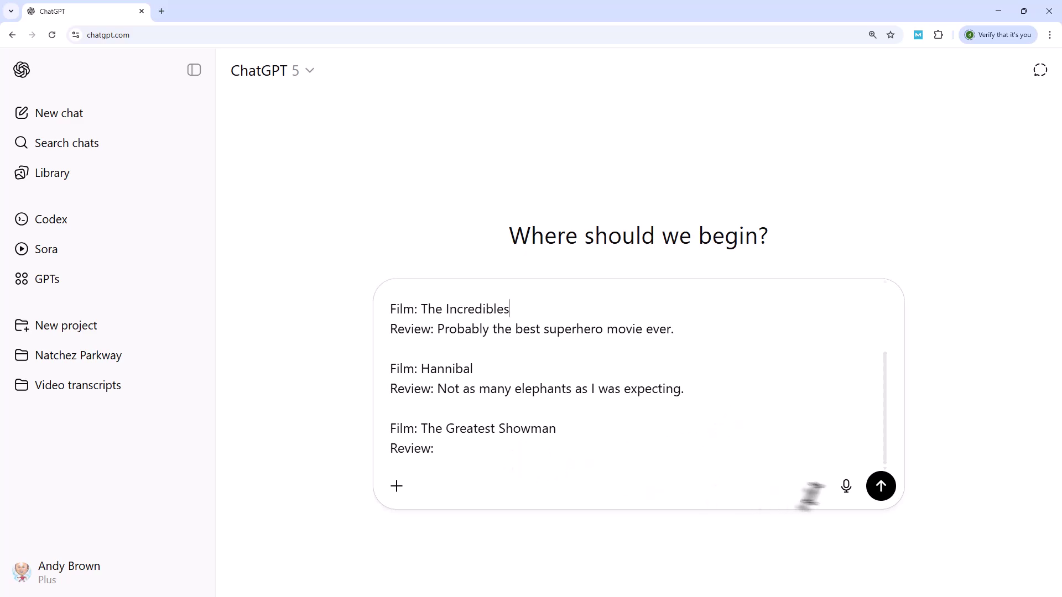
pyautogui.click(883, 496)
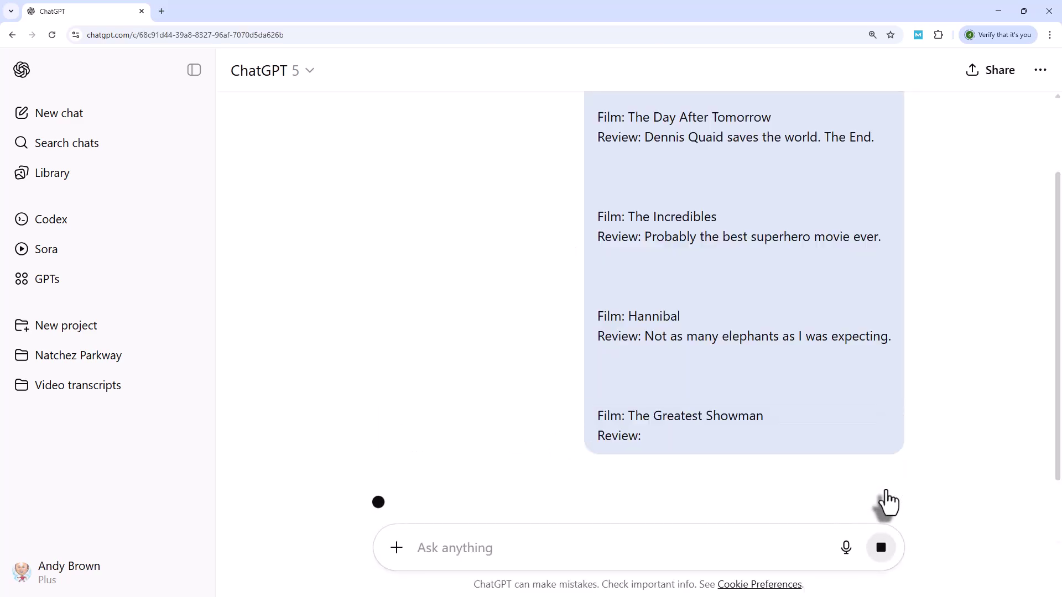
# Request one-line reviews for Barbie and Oppenheimer, then start a fresh empty chat
pyautogui.scroll(-2, 960, 476)
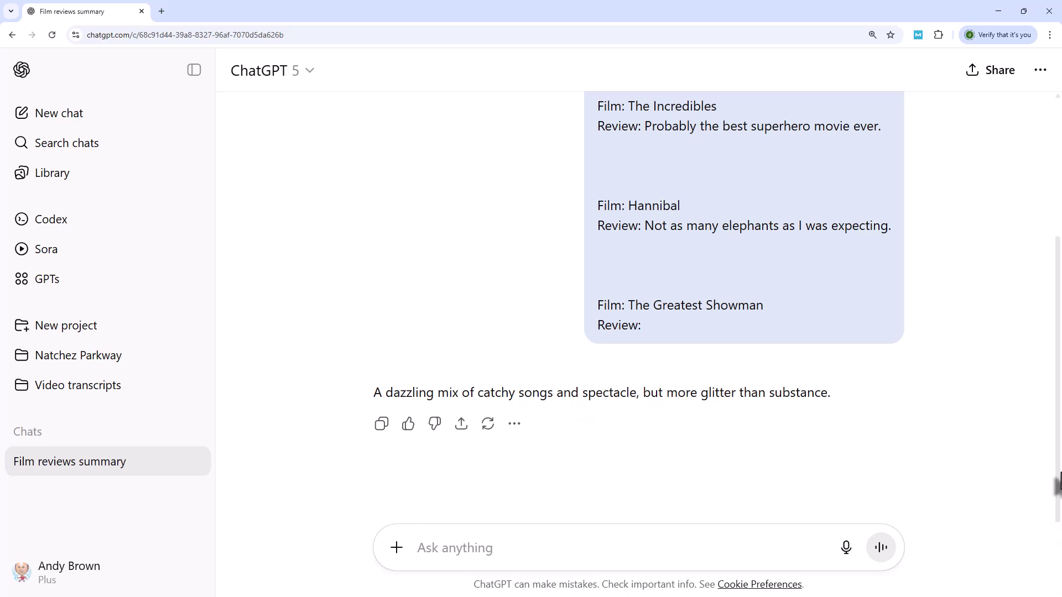
pyautogui.write('bARE')
pyautogui.press('BackSpace')
pyautogui.press('BackSpace')
pyautogui.press('BackSpace')
pyautogui.press('BackSpace')
pyautogui.write('Barbie')
pyautogui.press('Return')
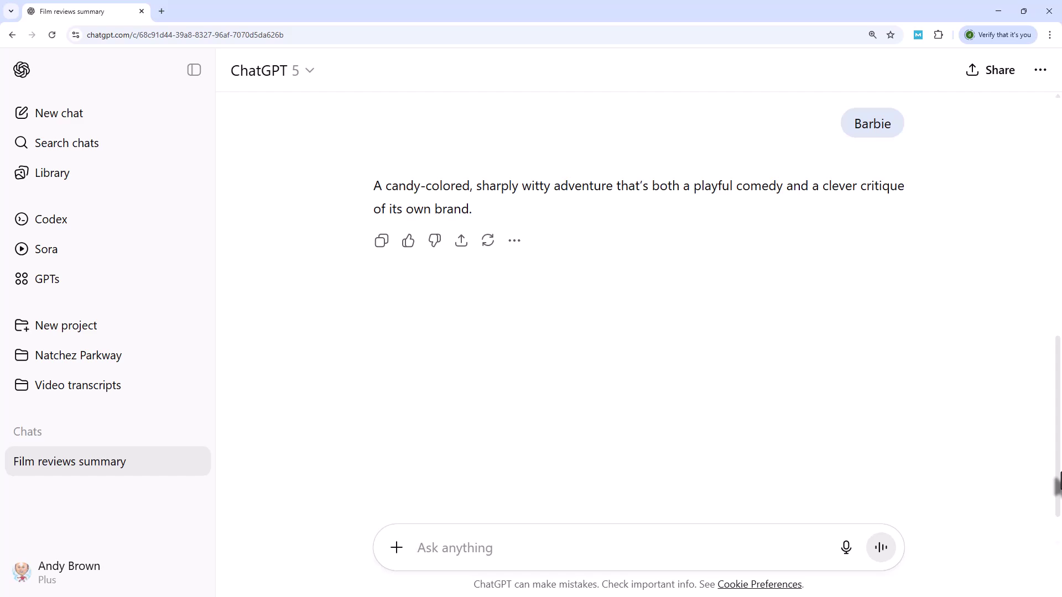
pyautogui.write('Oppenheimer')
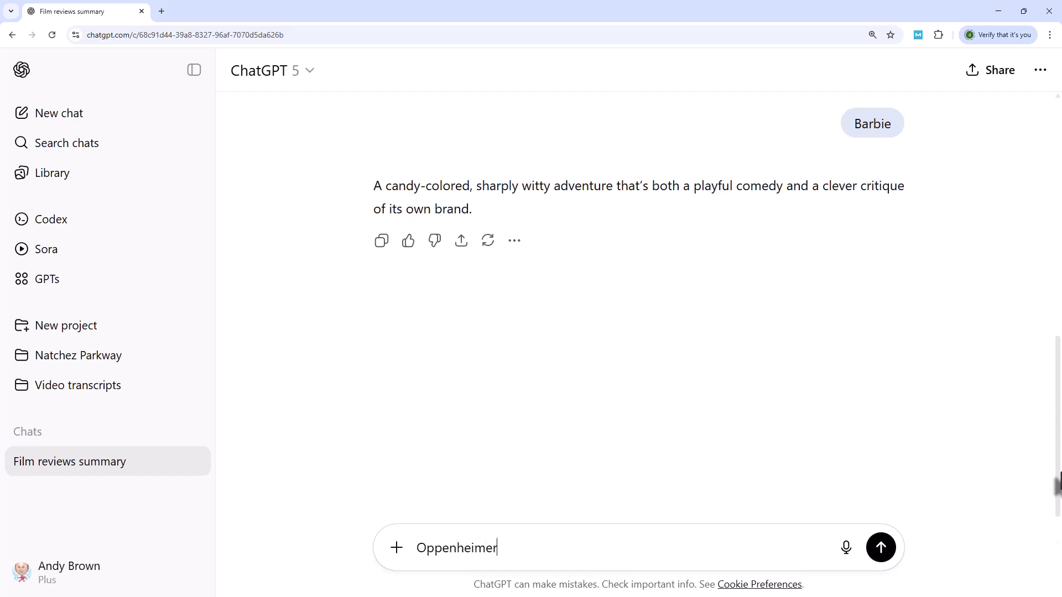
pyautogui.press('Return')
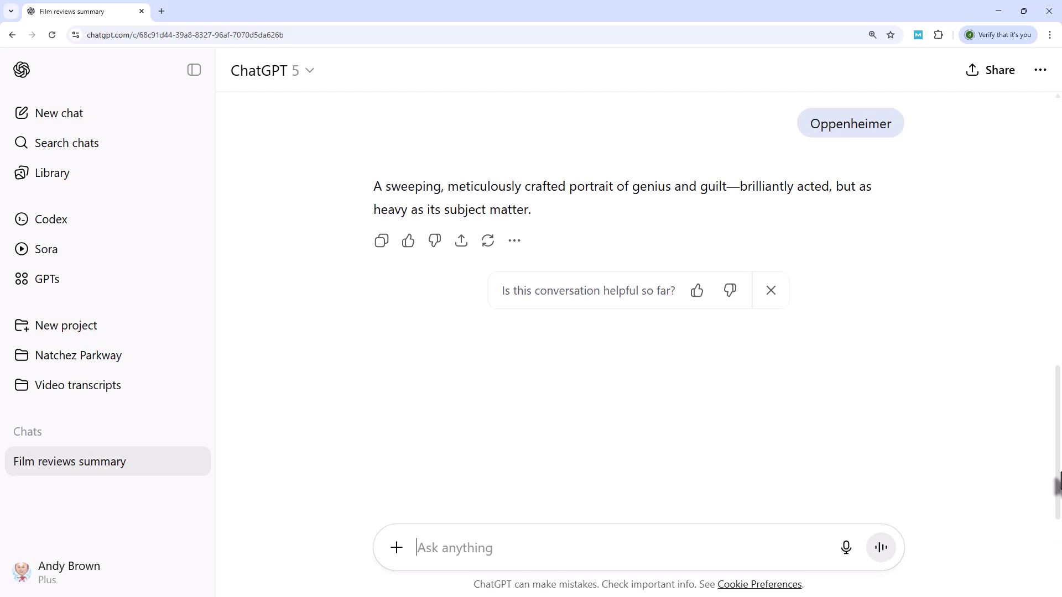
pyautogui.click(108, 123)
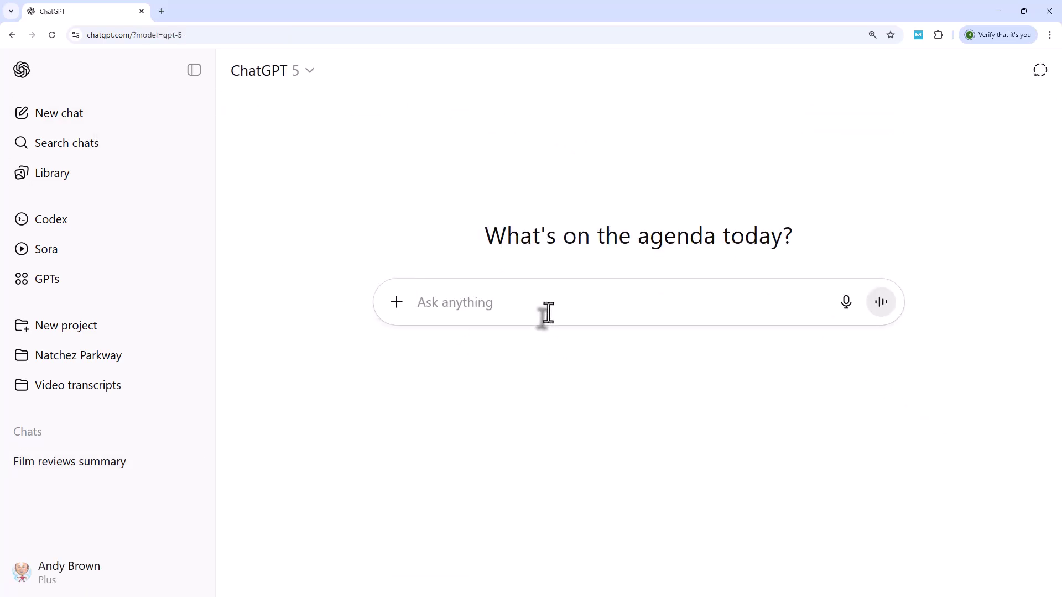
# Send The Matrix example from clipboard history with added 'Film: Barbie' and 'Review:' lines
pyautogui.press('super+v')
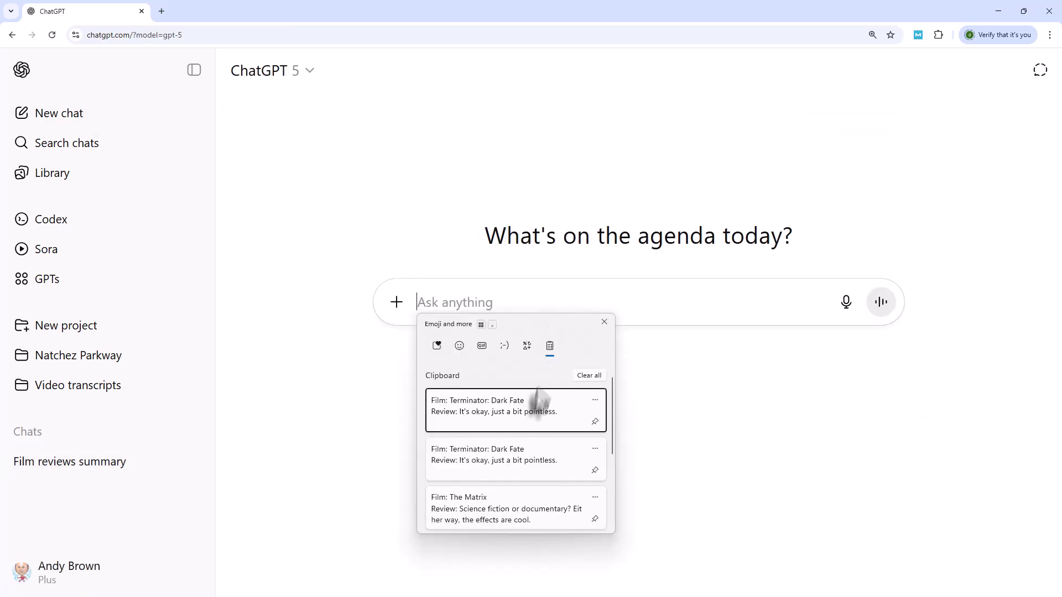
pyautogui.scroll(-1, 515, 469)
pyautogui.click(516, 469)
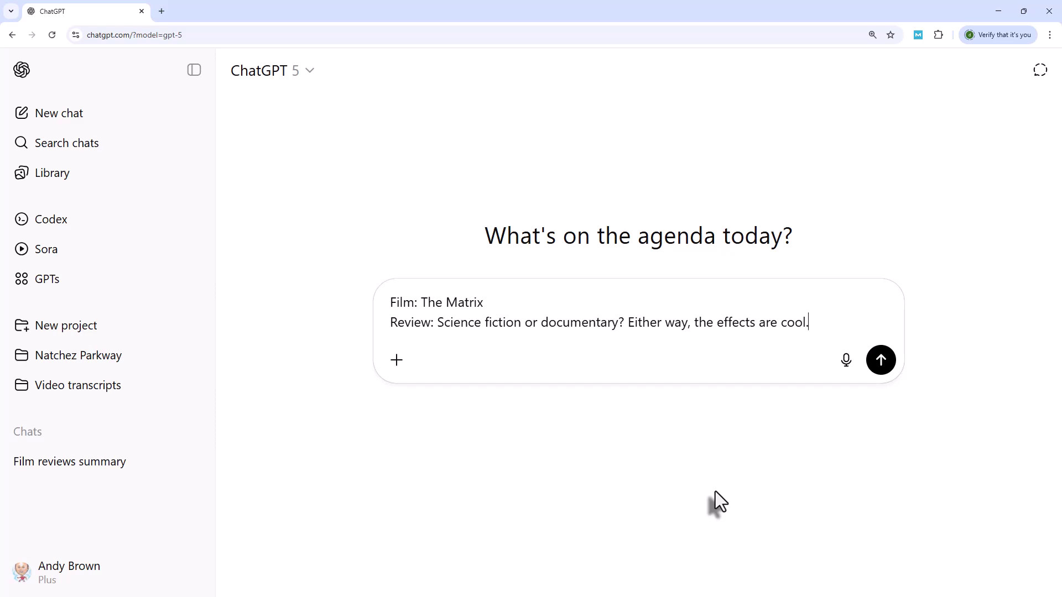
pyautogui.hotkey('shift', 'Return')
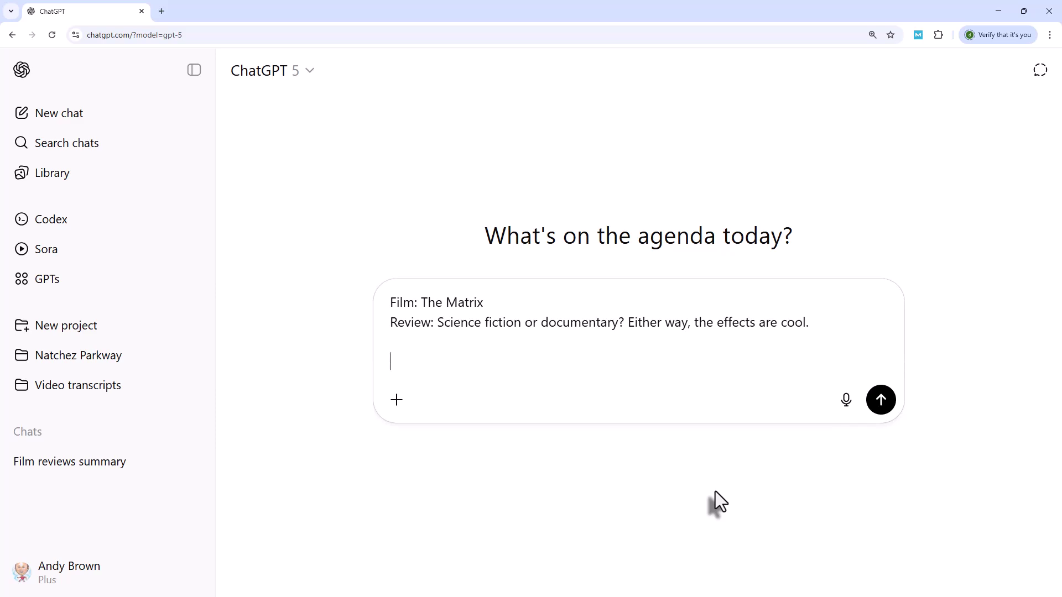
pyautogui.write('Film: Barbie')
pyautogui.hotkey('shift', 'Return')
pyautogui.write('R')
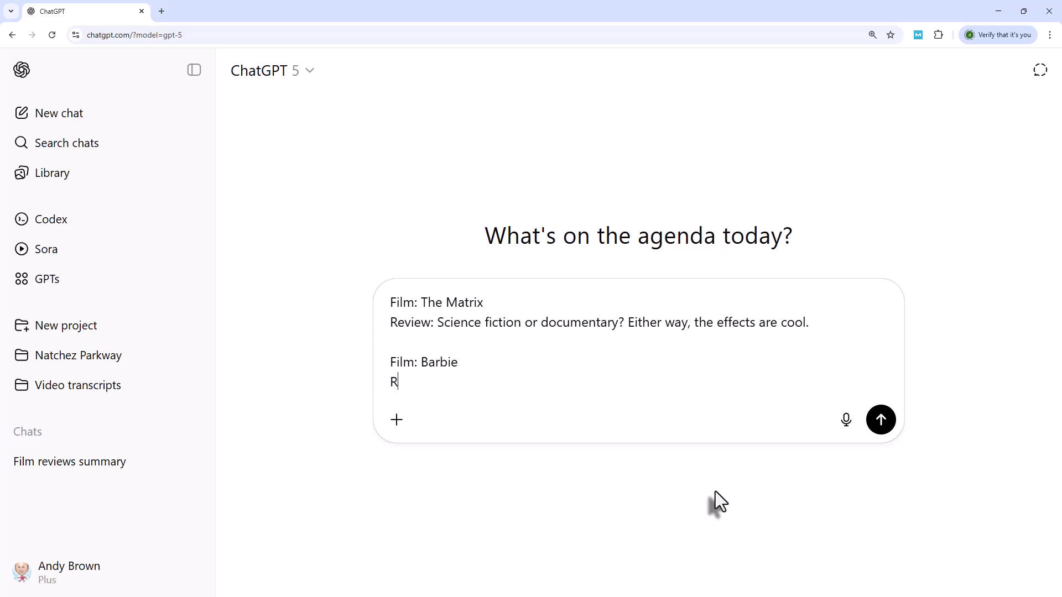
pyautogui.write('eview:')
pyautogui.click(883, 429)
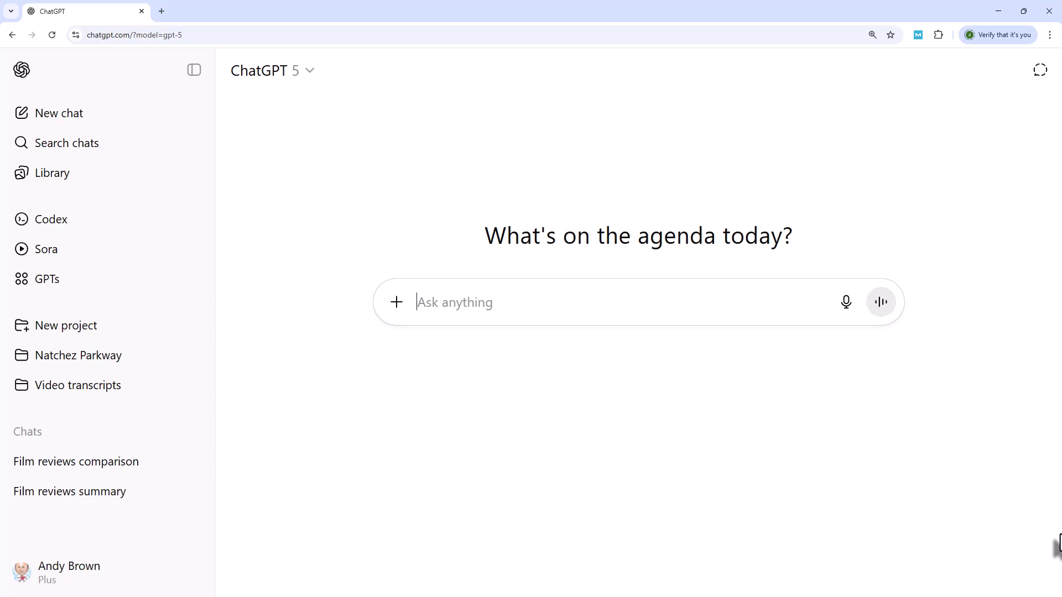
# Paste the shared-kitchen milk theft prompt from clipboard history and send it
pyautogui.press('super+v')
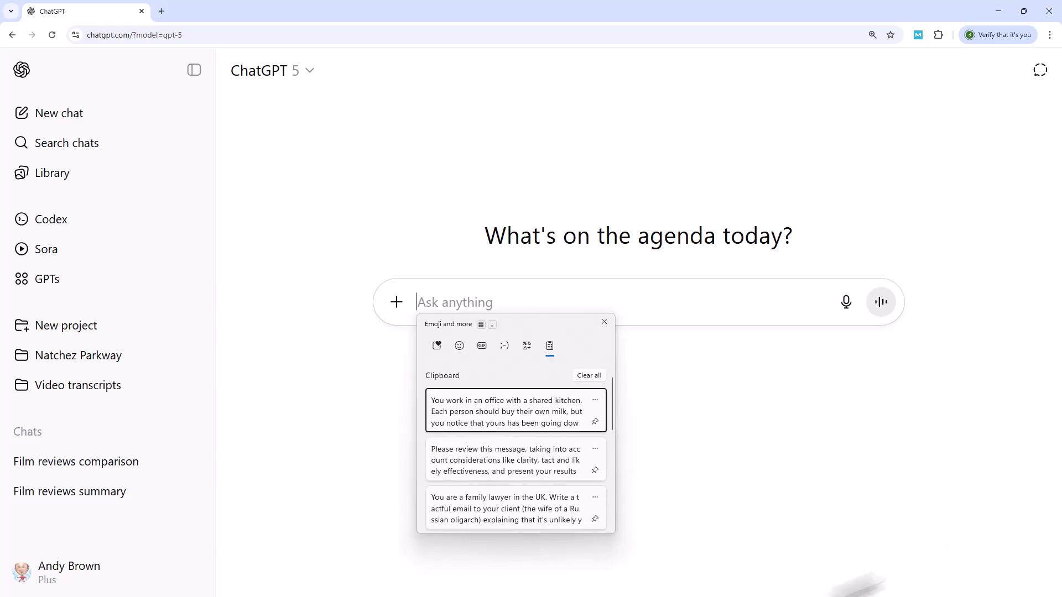
pyautogui.click(545, 410)
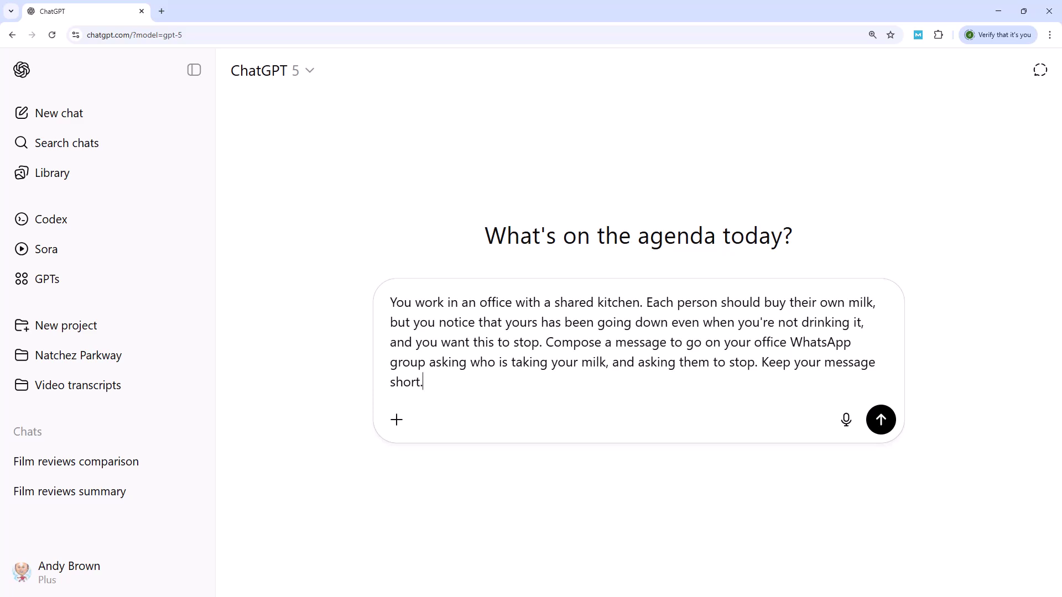
pyautogui.press('Return')
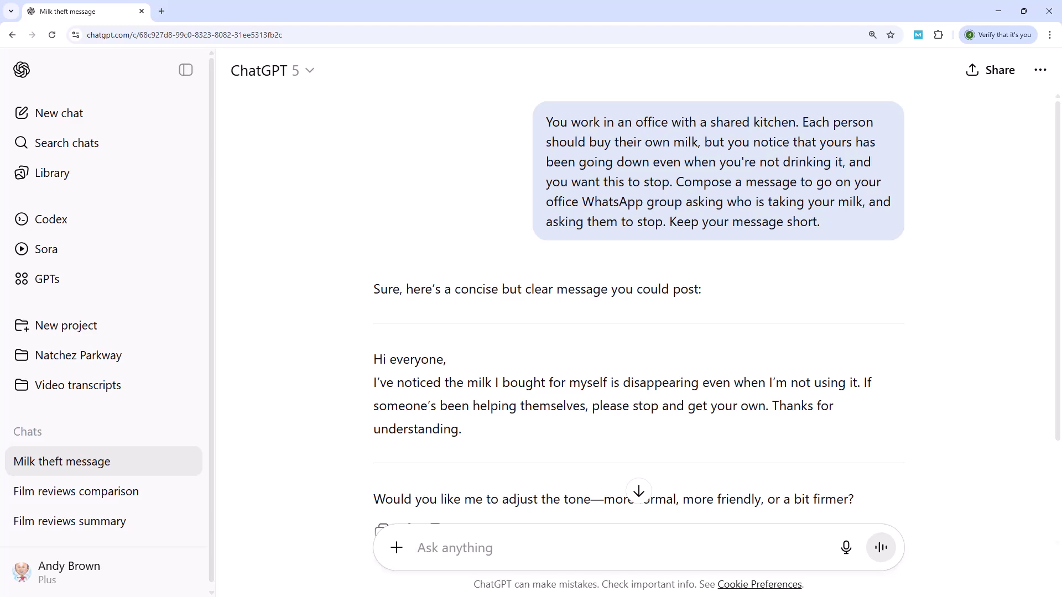
pyautogui.press('super+v')
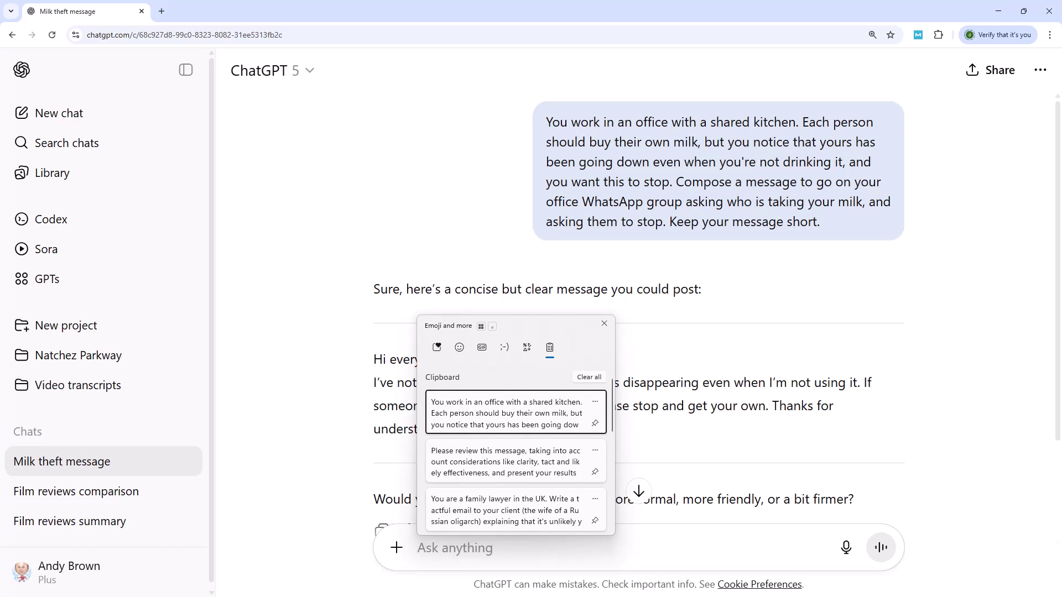
# Send the 'Please review this message' critique request, then type 'Please implement these changes'
pyautogui.click(560, 476)
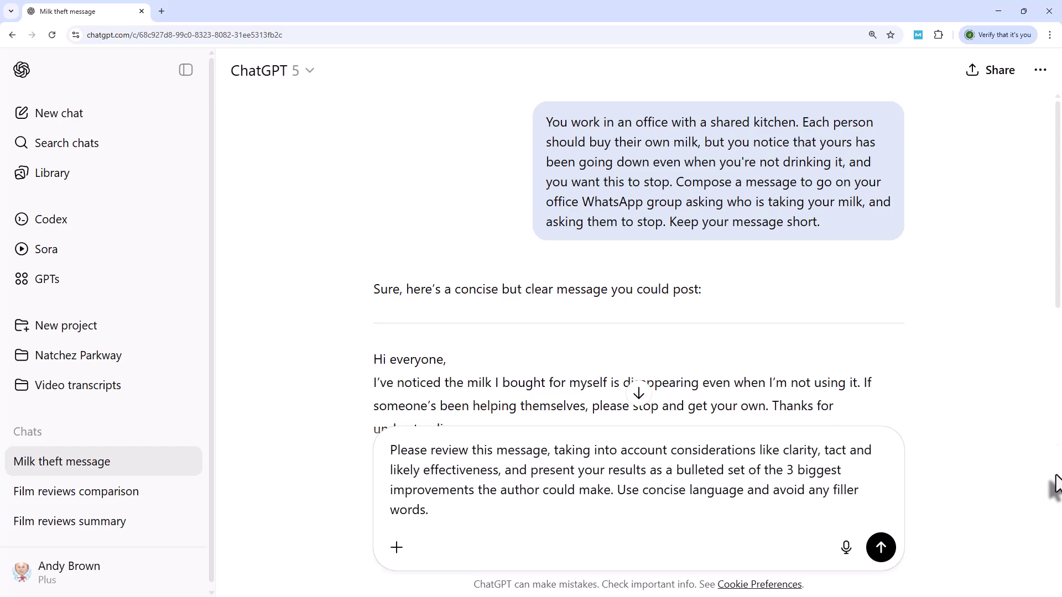
pyautogui.press('Return')
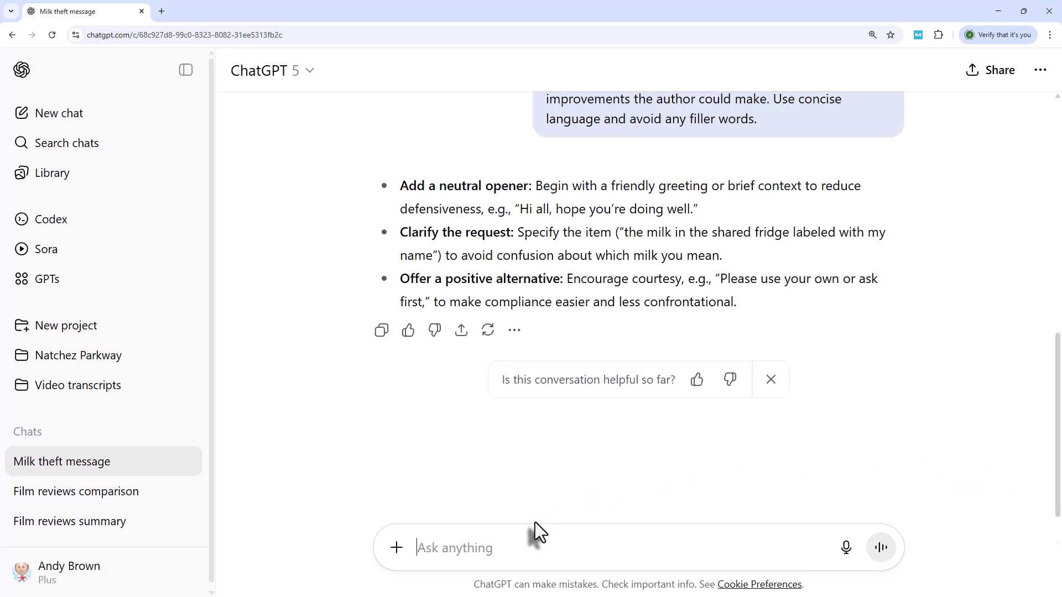
pyautogui.write('Please implement t')
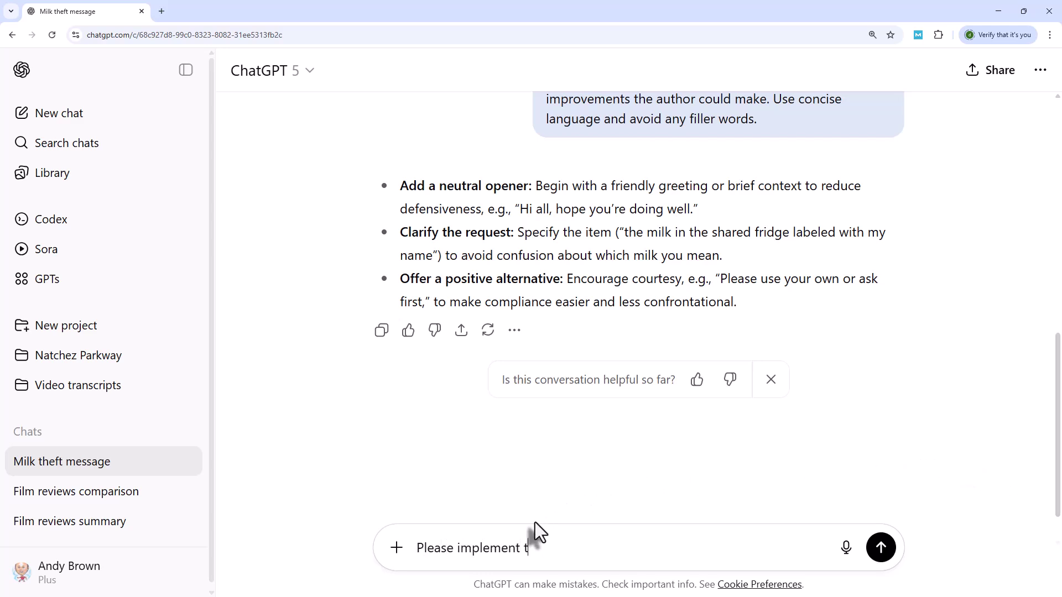
pyautogui.write('hese changes')
# Send 'Please implement these changes', then follow up with 'Can you do better than this?'
pyautogui.press('Return')
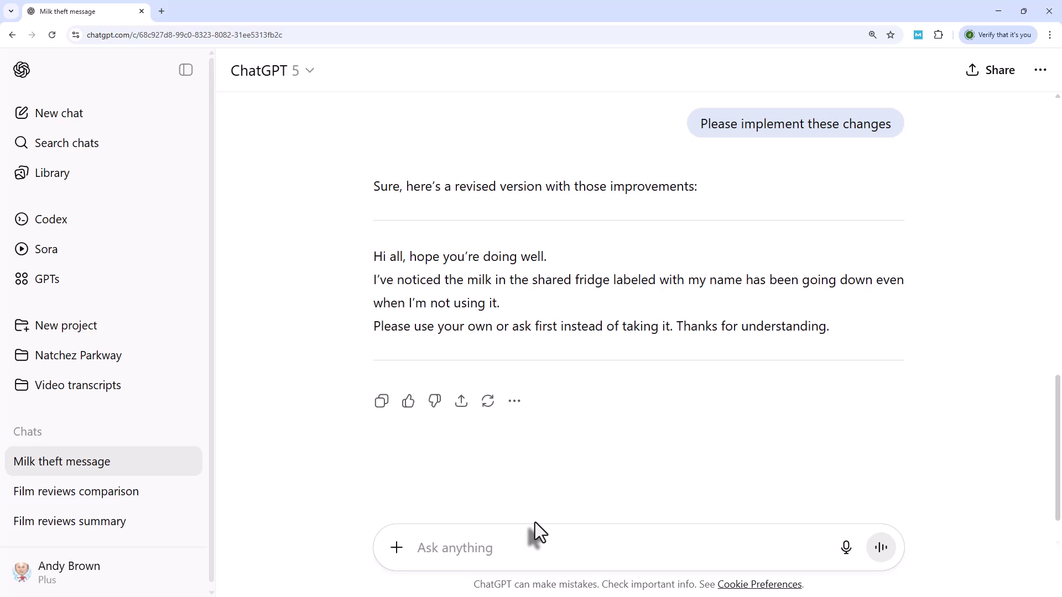
pyautogui.write('Can you')
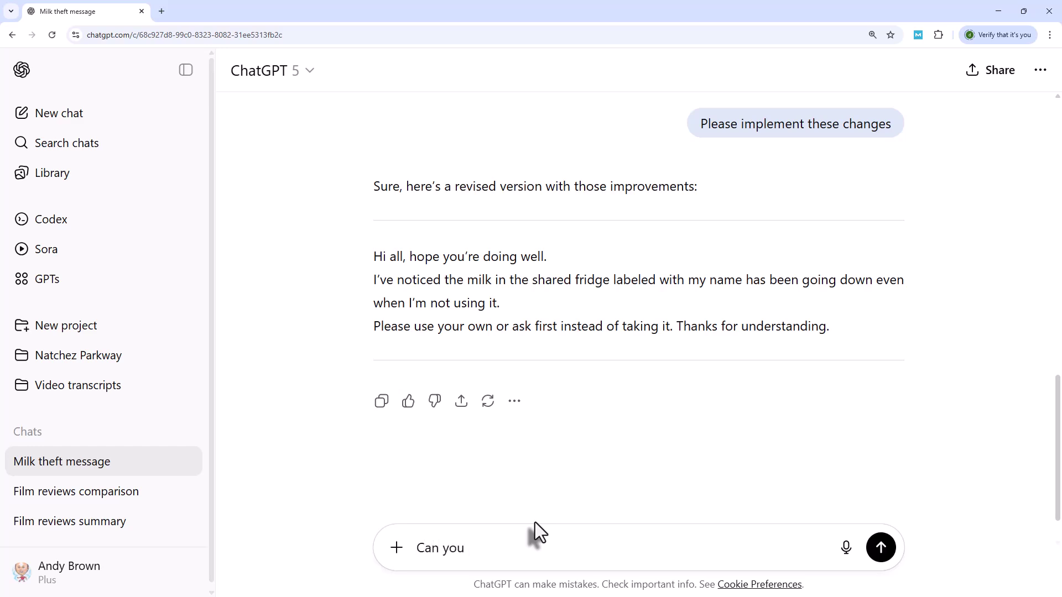
pyautogui.write(' do better than this?')
pyautogui.press('Return')
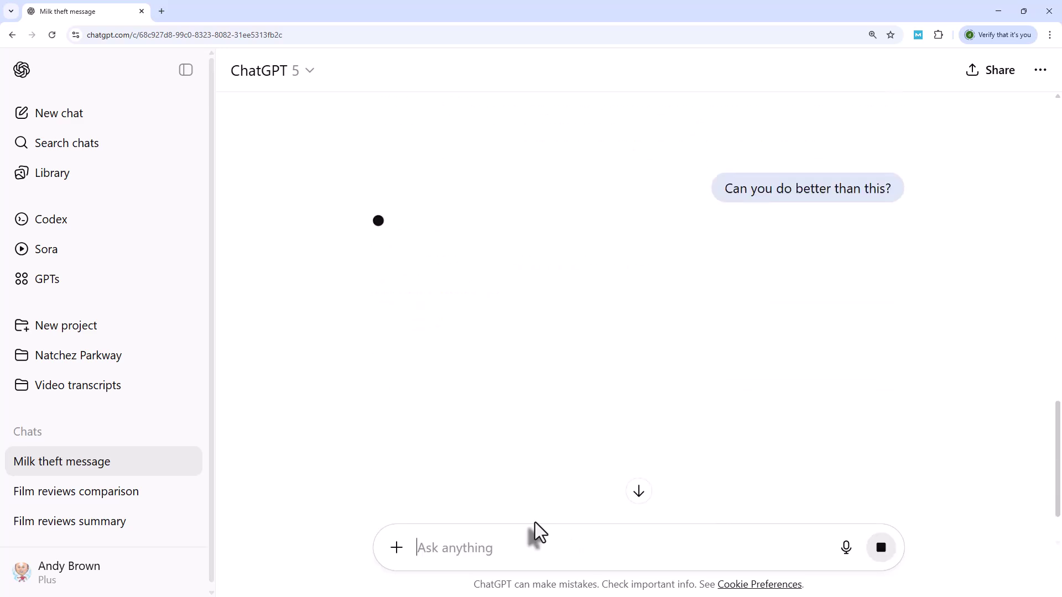